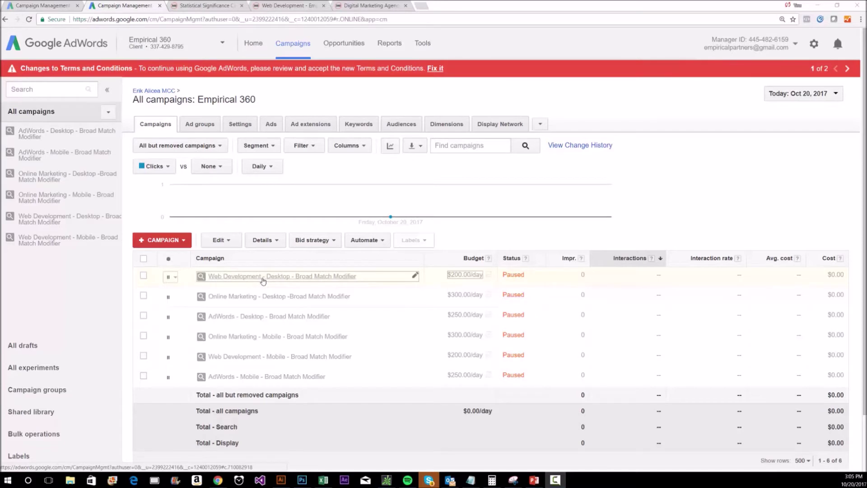
# Create the draft 'Home page vs specific page' from the Web Development - Desktop campaign.
pyautogui.click(263, 276)
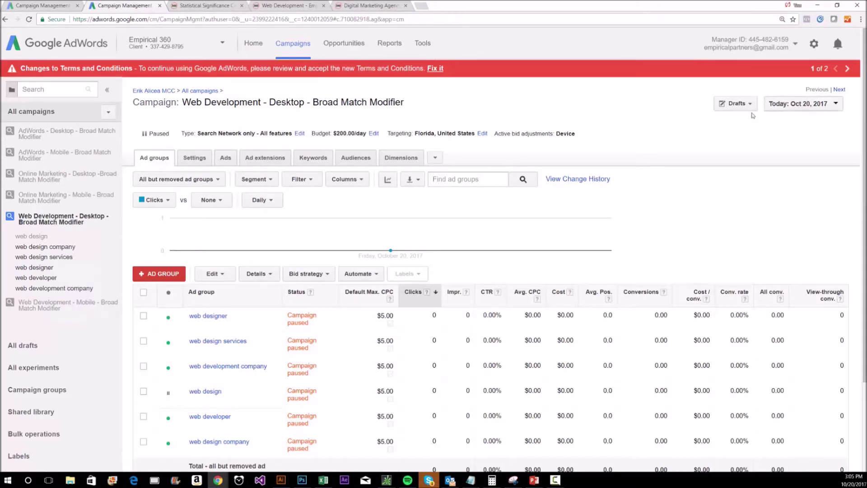
pyautogui.click(742, 106)
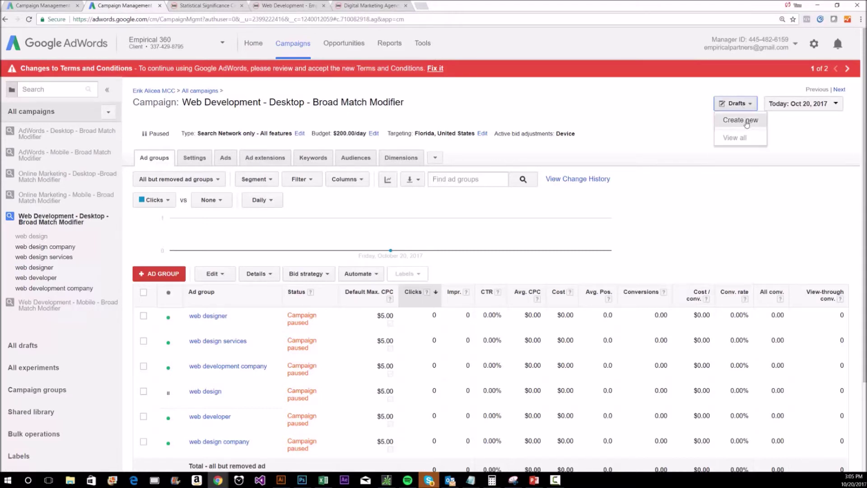
pyautogui.click(745, 122)
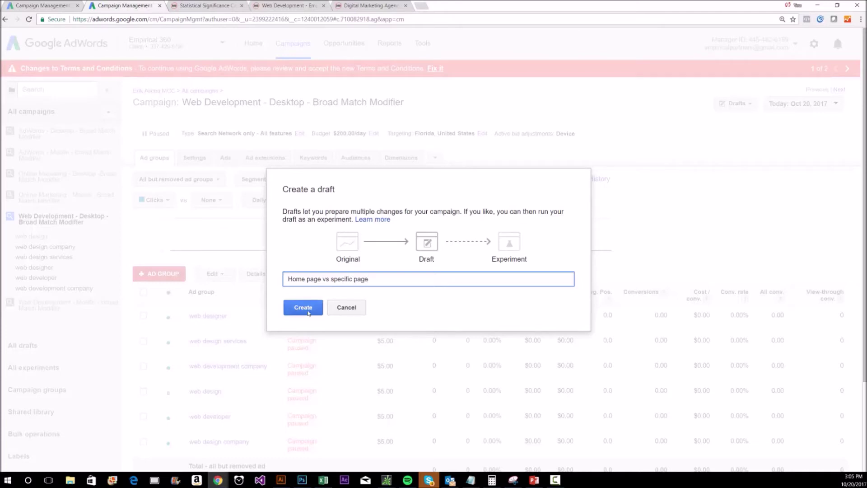
pyautogui.click(309, 312)
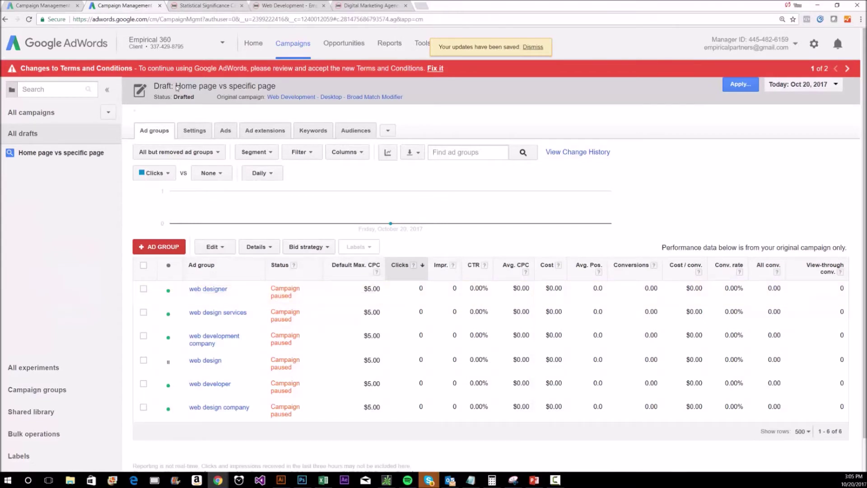
# Select all of the draft's ads for a bulk text-ad edit.
pyautogui.moveTo(177, 86); pyautogui.dragTo(278, 88)
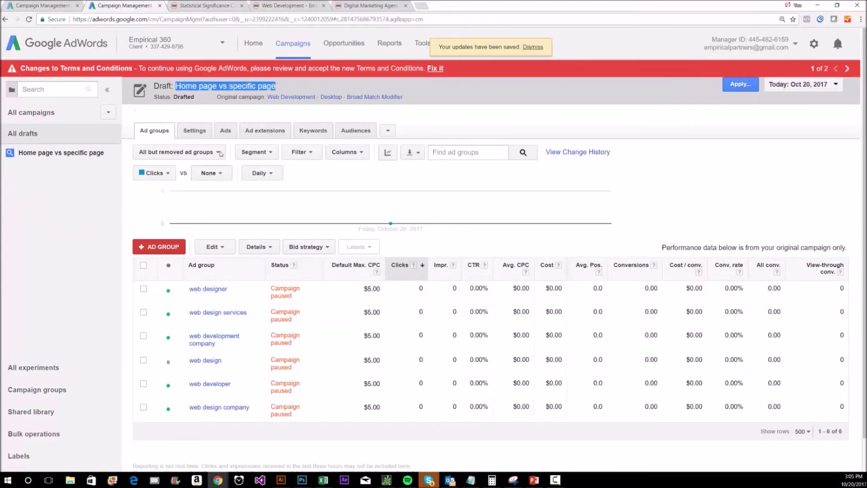
pyautogui.click(226, 130)
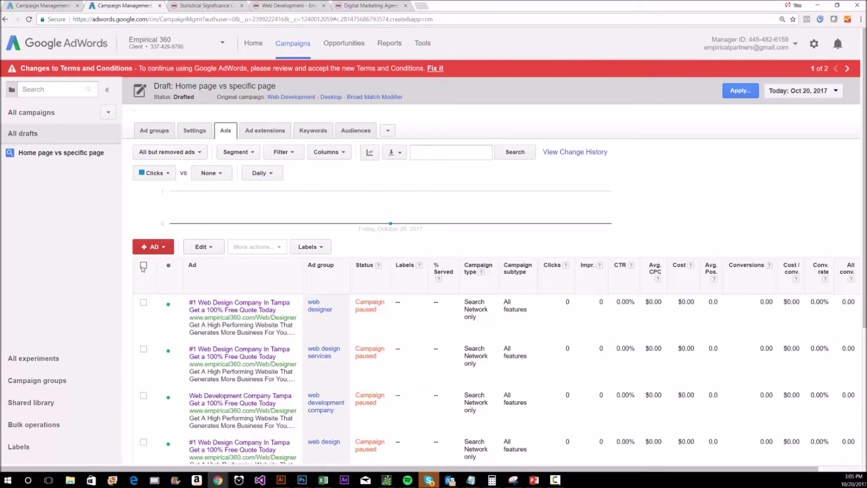
pyautogui.click(144, 265)
pyautogui.click(216, 248)
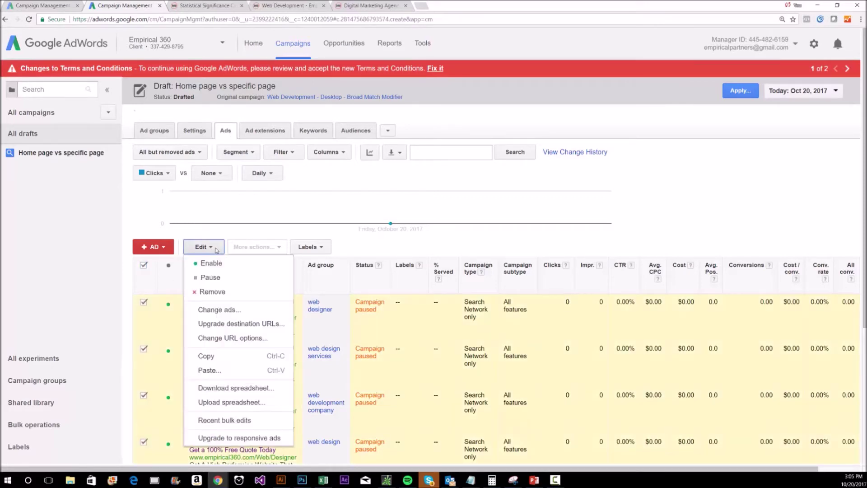
pyautogui.click(212, 310)
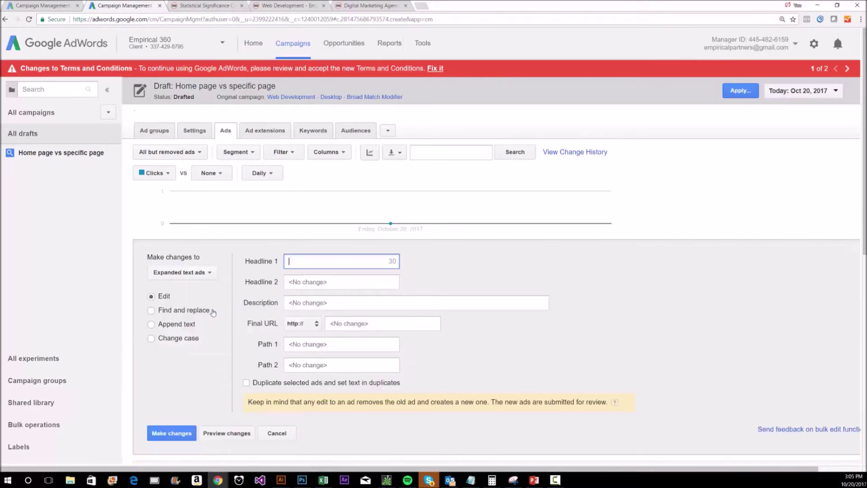
# Set every ad's final URL to the copied empirical360 web-development page address.
pyautogui.click(350, 323)
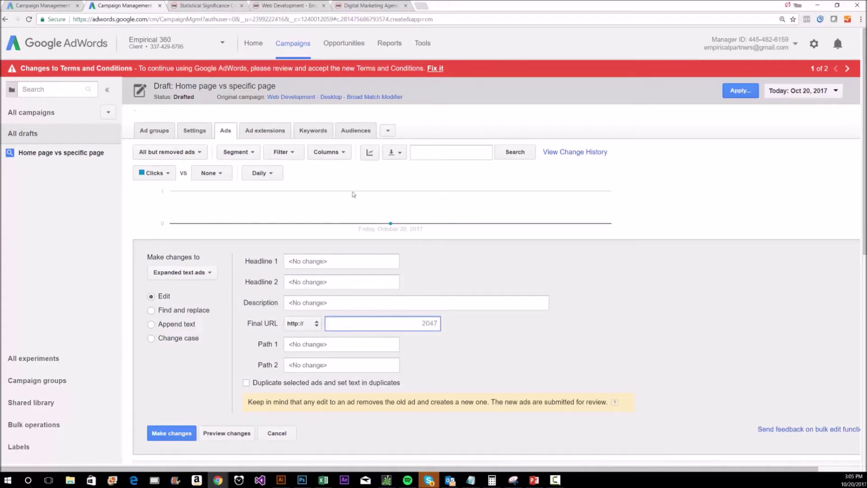
pyautogui.click(371, 6)
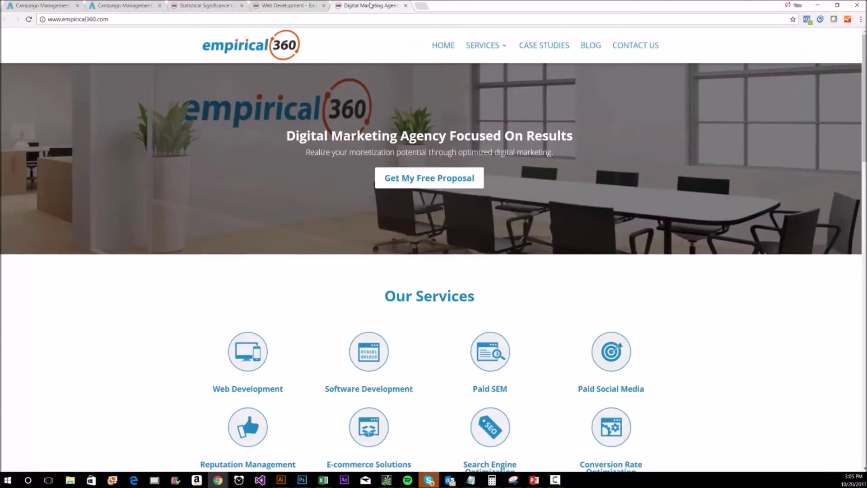
pyautogui.click(278, 10)
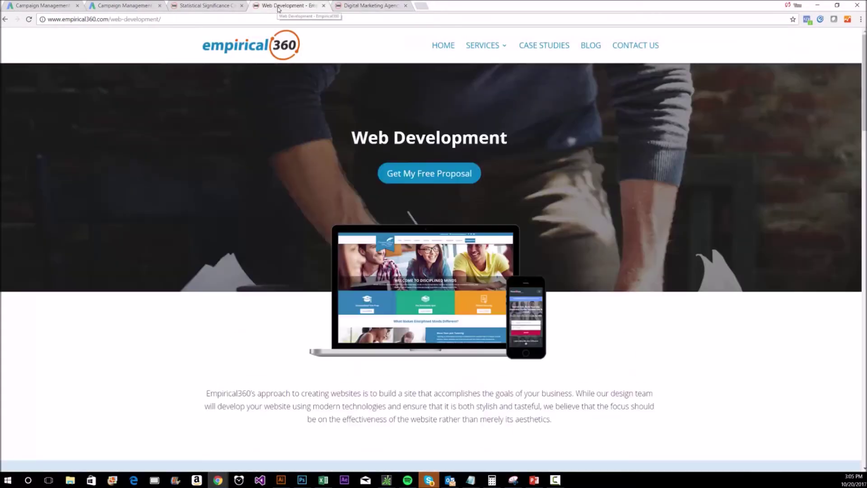
pyautogui.click(223, 19)
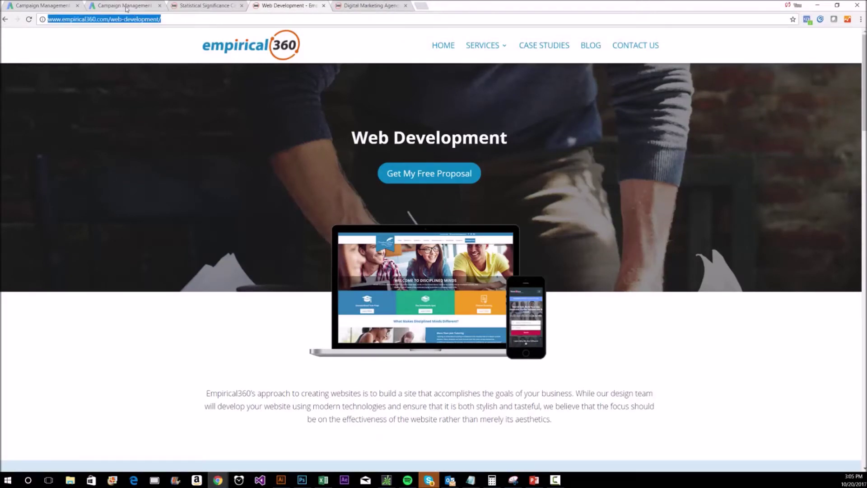
pyautogui.click(126, 9)
pyautogui.hotkey('ctrl', 'v')
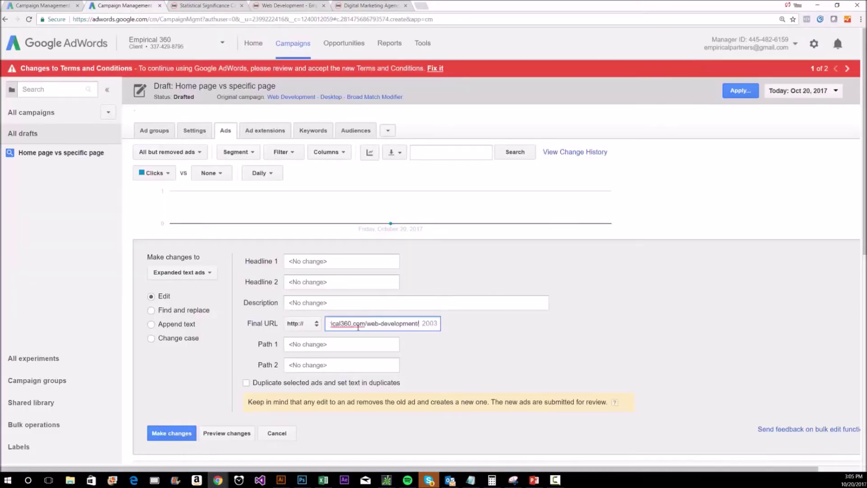
pyautogui.scroll(-1, 350, 323)
pyautogui.scroll(-1, 349, 323)
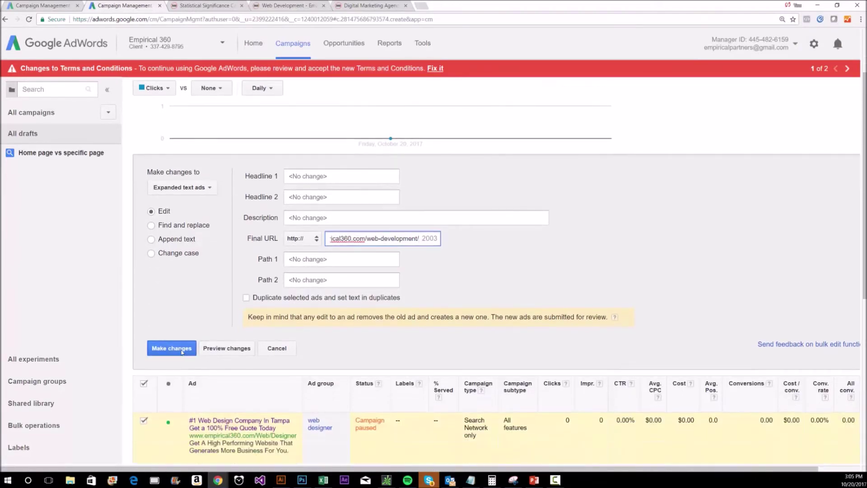
pyautogui.click(172, 348)
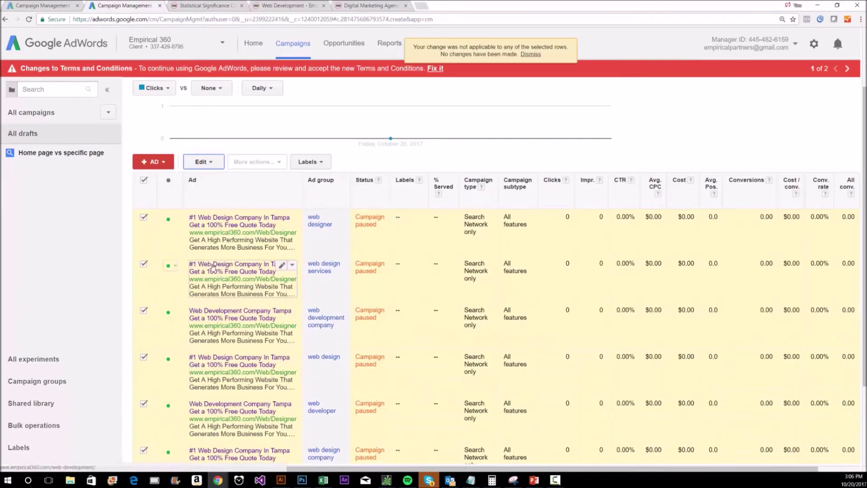
pyautogui.moveTo(221, 229)
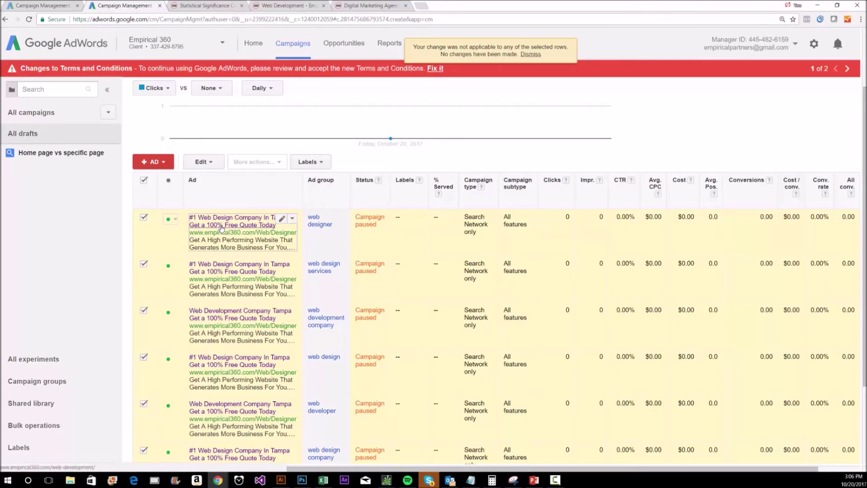
pyautogui.click(221, 229)
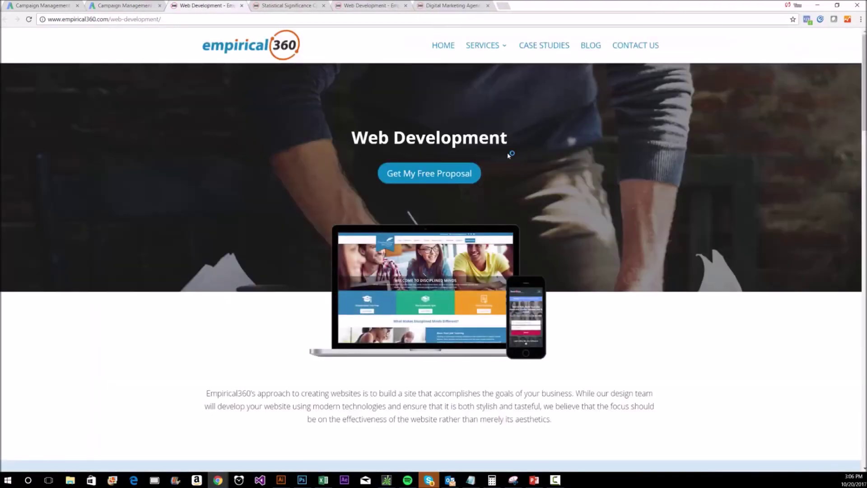
pyautogui.click(128, 7)
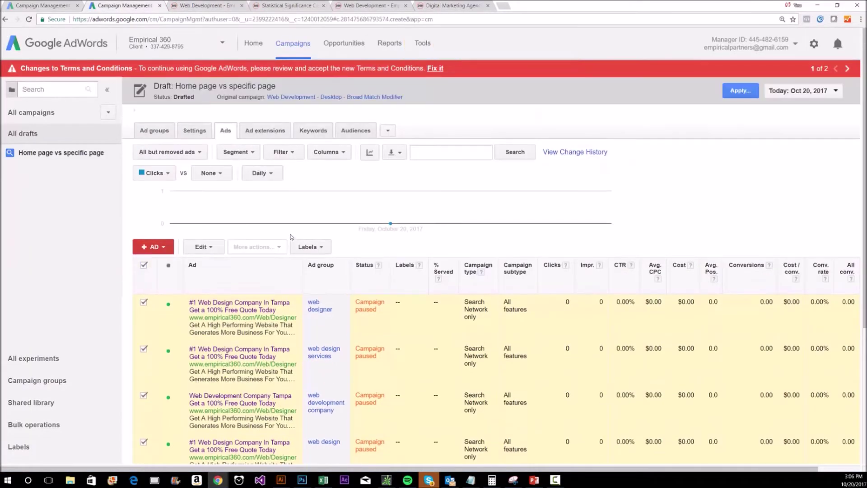
# Run the draft as experiment 'Home page test' from Oct 21 to Nov 20, 2017, at a 50% split.
pyautogui.click(740, 91)
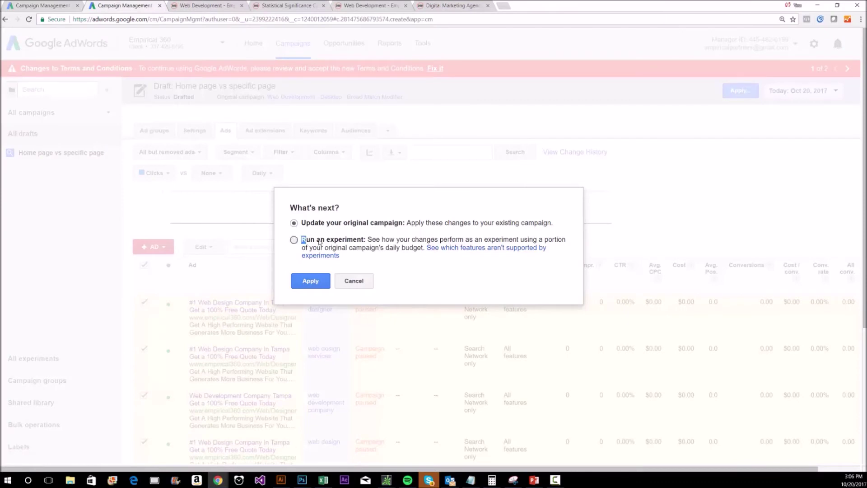
pyautogui.moveTo(303, 242); pyautogui.dragTo(365, 241)
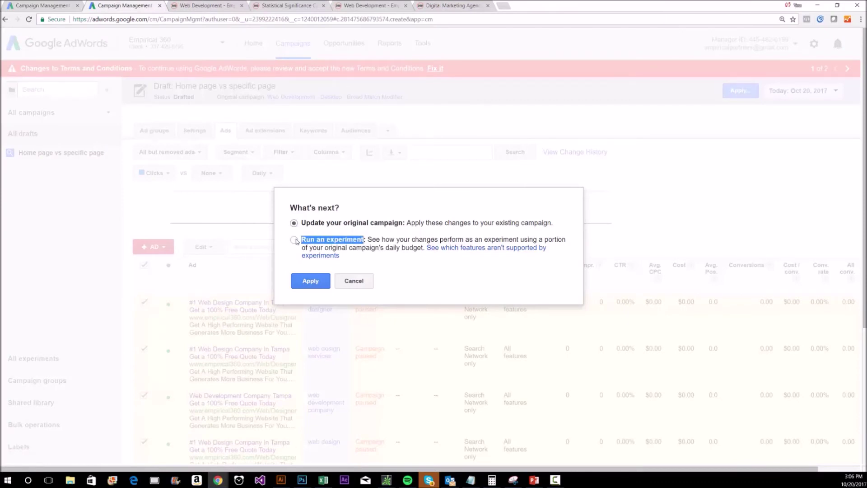
pyautogui.click(294, 240)
pyautogui.click(303, 283)
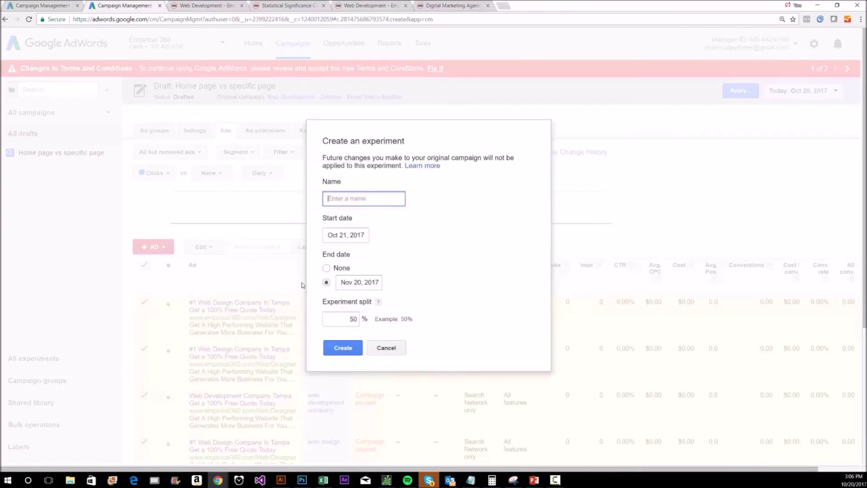
pyautogui.write('Home p')
pyautogui.write('age test')
pyautogui.doubleClick(353, 319)
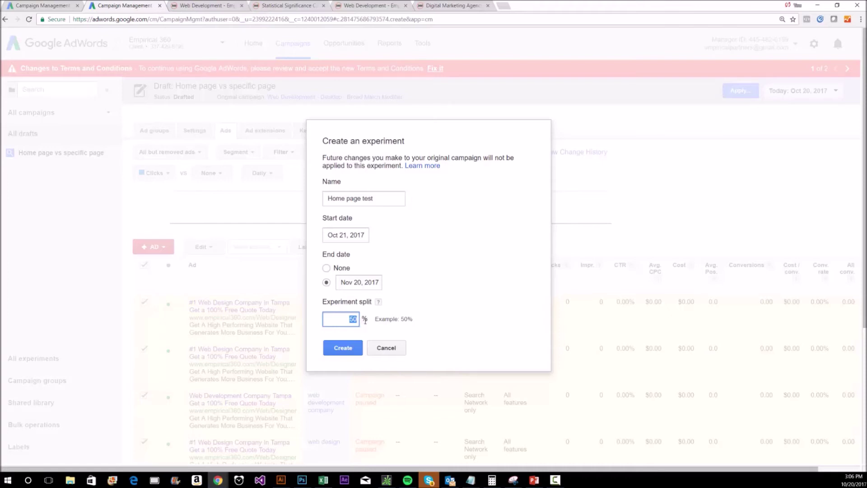
pyautogui.click(342, 348)
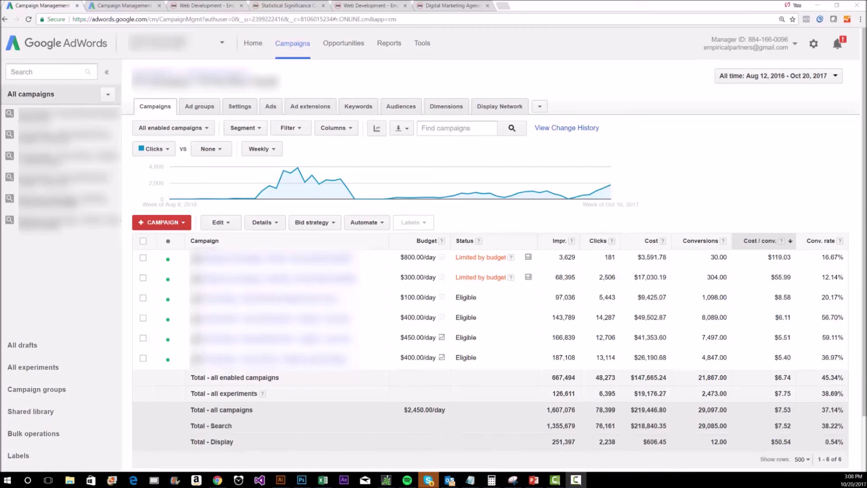
# Open the Shortened Enrollment results, select the 148 clicks figure, and bring up the calculator page.
pyautogui.click(38, 367)
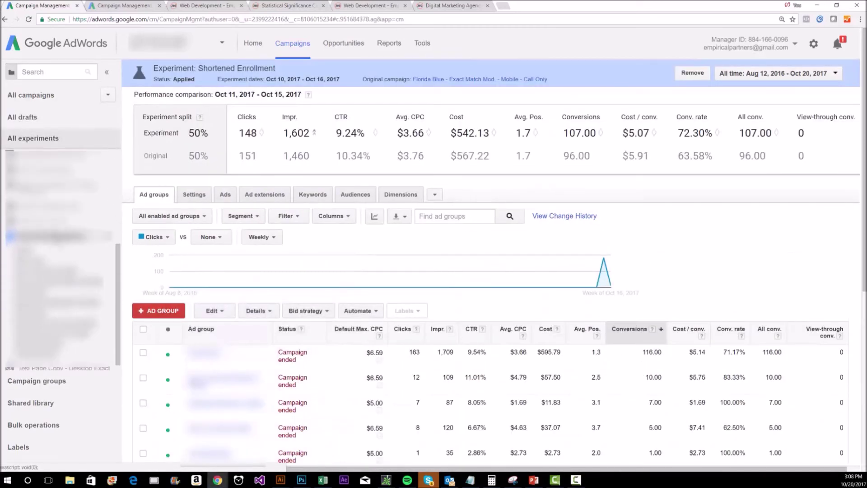
pyautogui.click(106, 71)
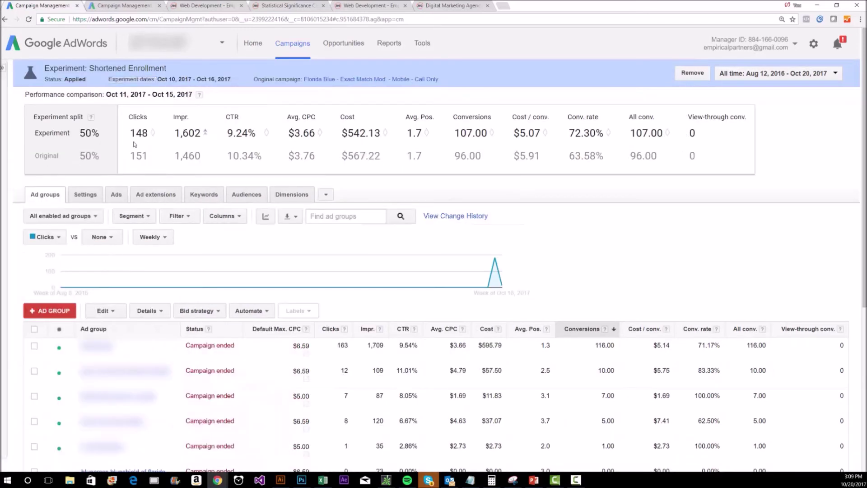
pyautogui.doubleClick(132, 134)
pyautogui.moveTo(281, 5); pyautogui.dragTo(193, 7)
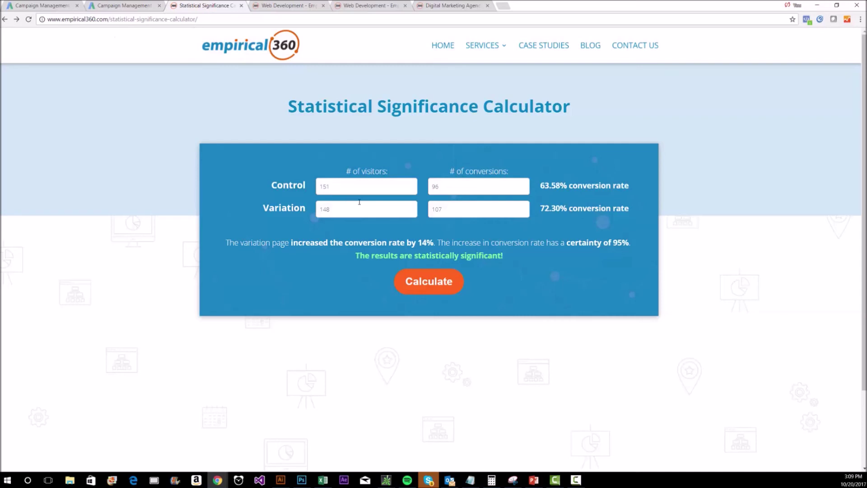
# Enter the original campaign's 151 visitors and 96 conversions as the calculator's Control.
pyautogui.click(121, 6)
pyautogui.click(50, 6)
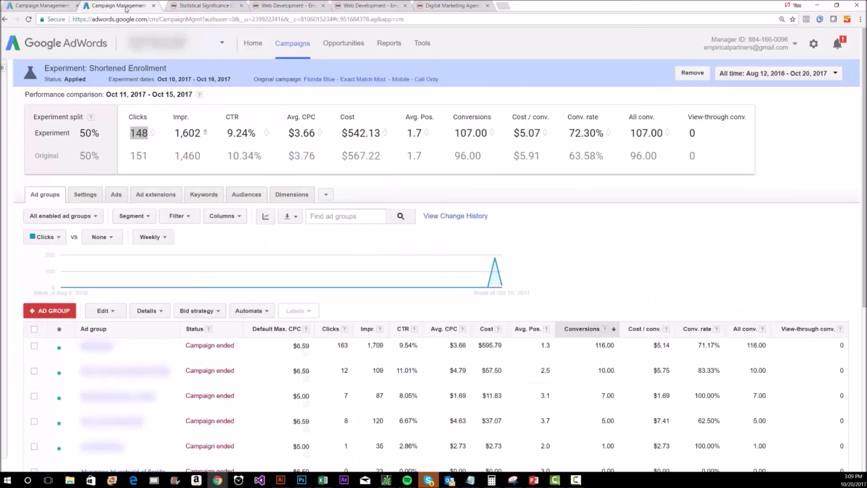
pyautogui.moveTo(136, 156); pyautogui.dragTo(147, 158)
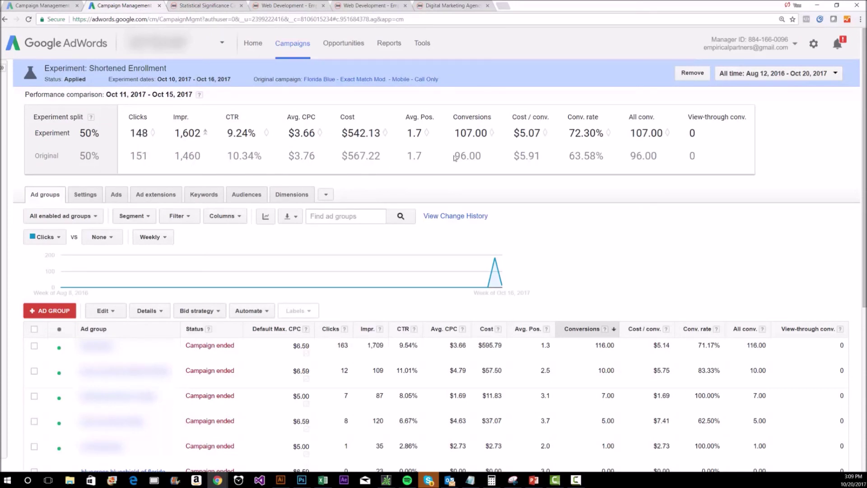
pyautogui.moveTo(454, 133); pyautogui.dragTo(479, 156)
pyautogui.click(480, 156)
pyautogui.click(207, 6)
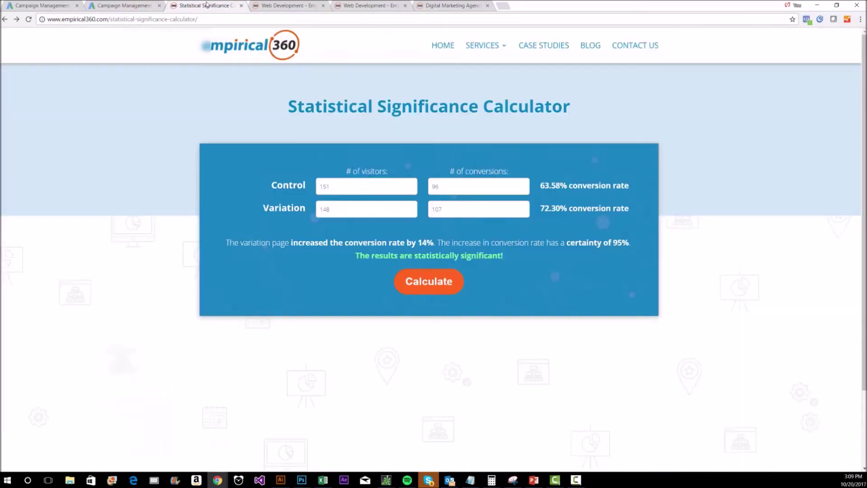
pyautogui.moveTo(333, 188); pyautogui.dragTo(319, 187)
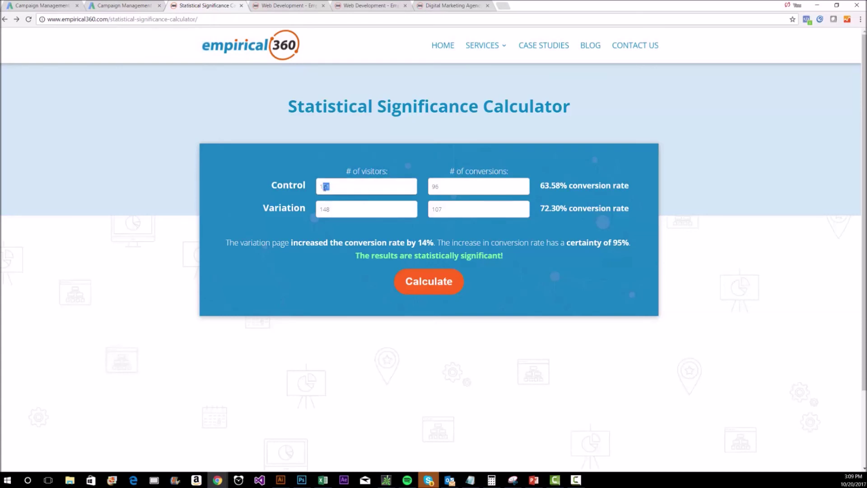
pyautogui.press('Right')
# Enter 148 visitors and 107 conversions as the Variation and calculate the 95% certainty result.
pyautogui.click(465, 191)
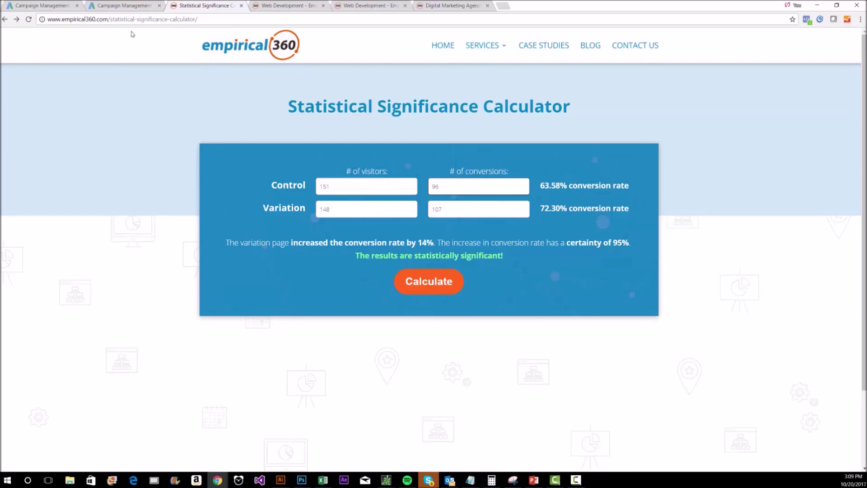
pyautogui.click(122, 5)
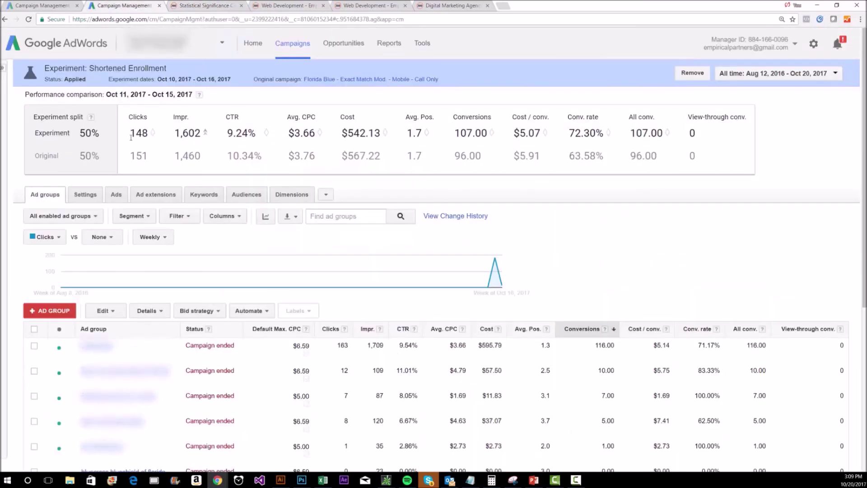
pyautogui.moveTo(132, 133); pyautogui.dragTo(149, 134)
pyautogui.moveTo(454, 133); pyautogui.dragTo(475, 133)
pyautogui.click(204, 7)
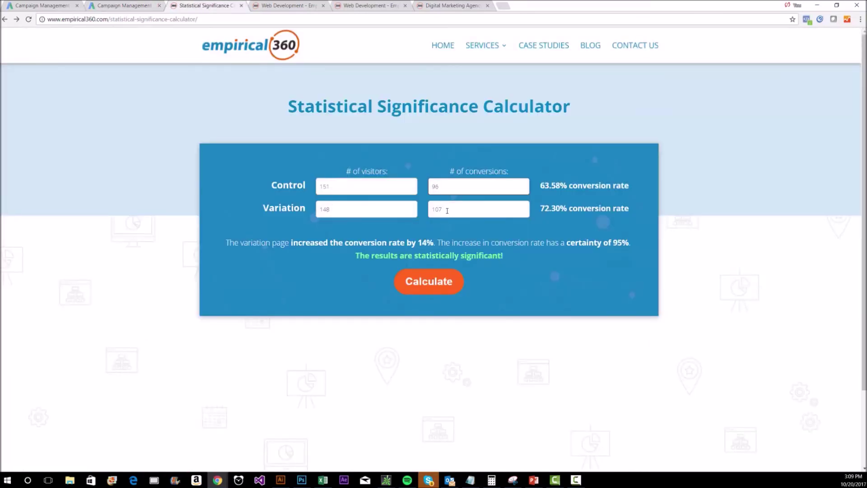
pyautogui.click(429, 282)
pyautogui.moveTo(628, 243); pyautogui.dragTo(625, 245)
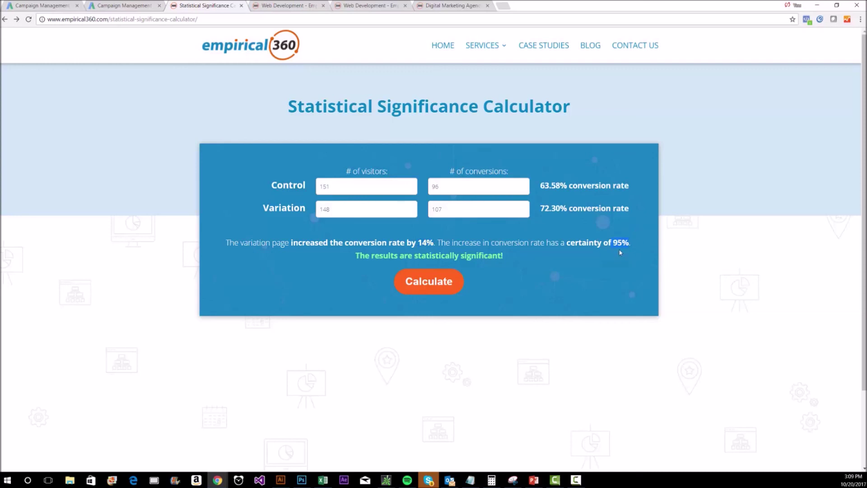